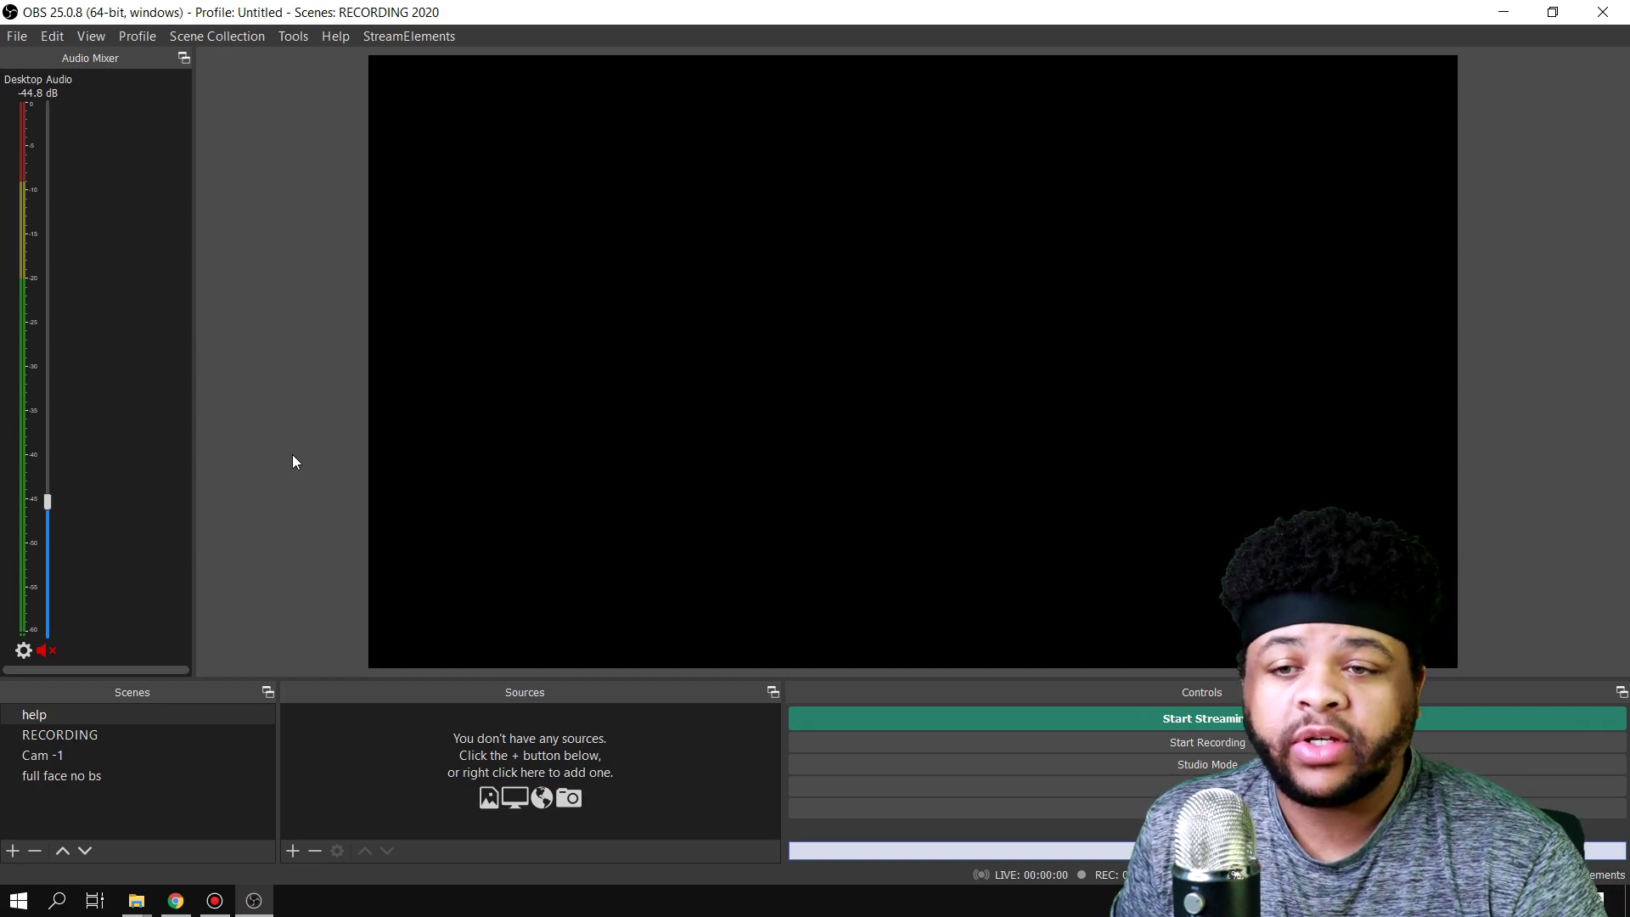
Add a new Image Slide Show source from the Sources list, keeping 'Create new'
click(294, 850)
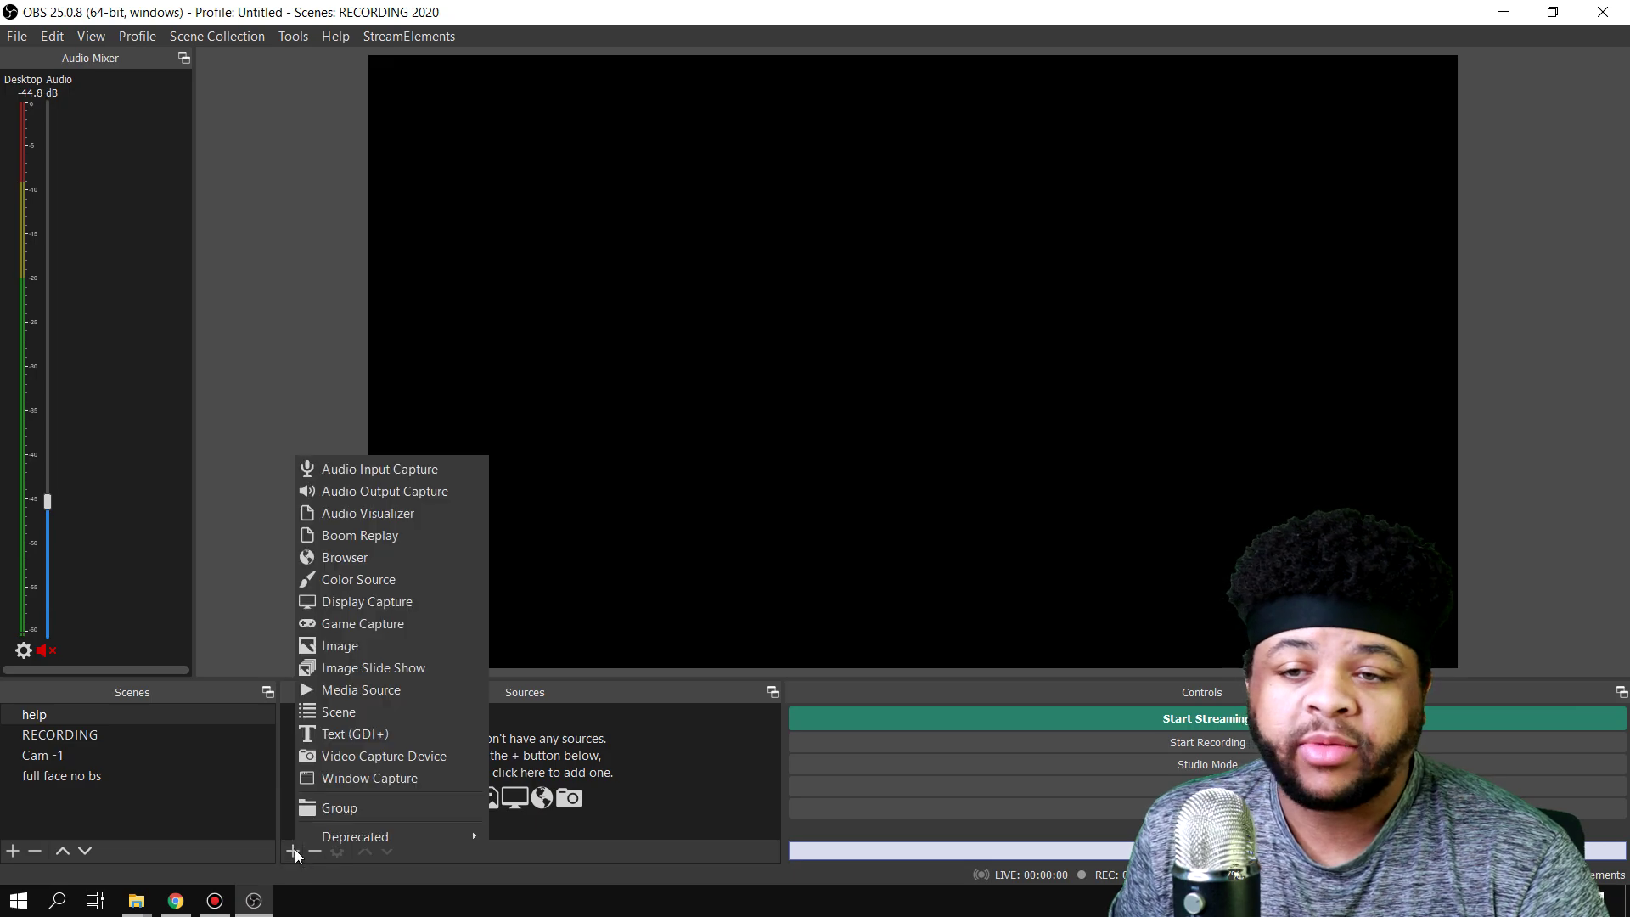
click(391, 673)
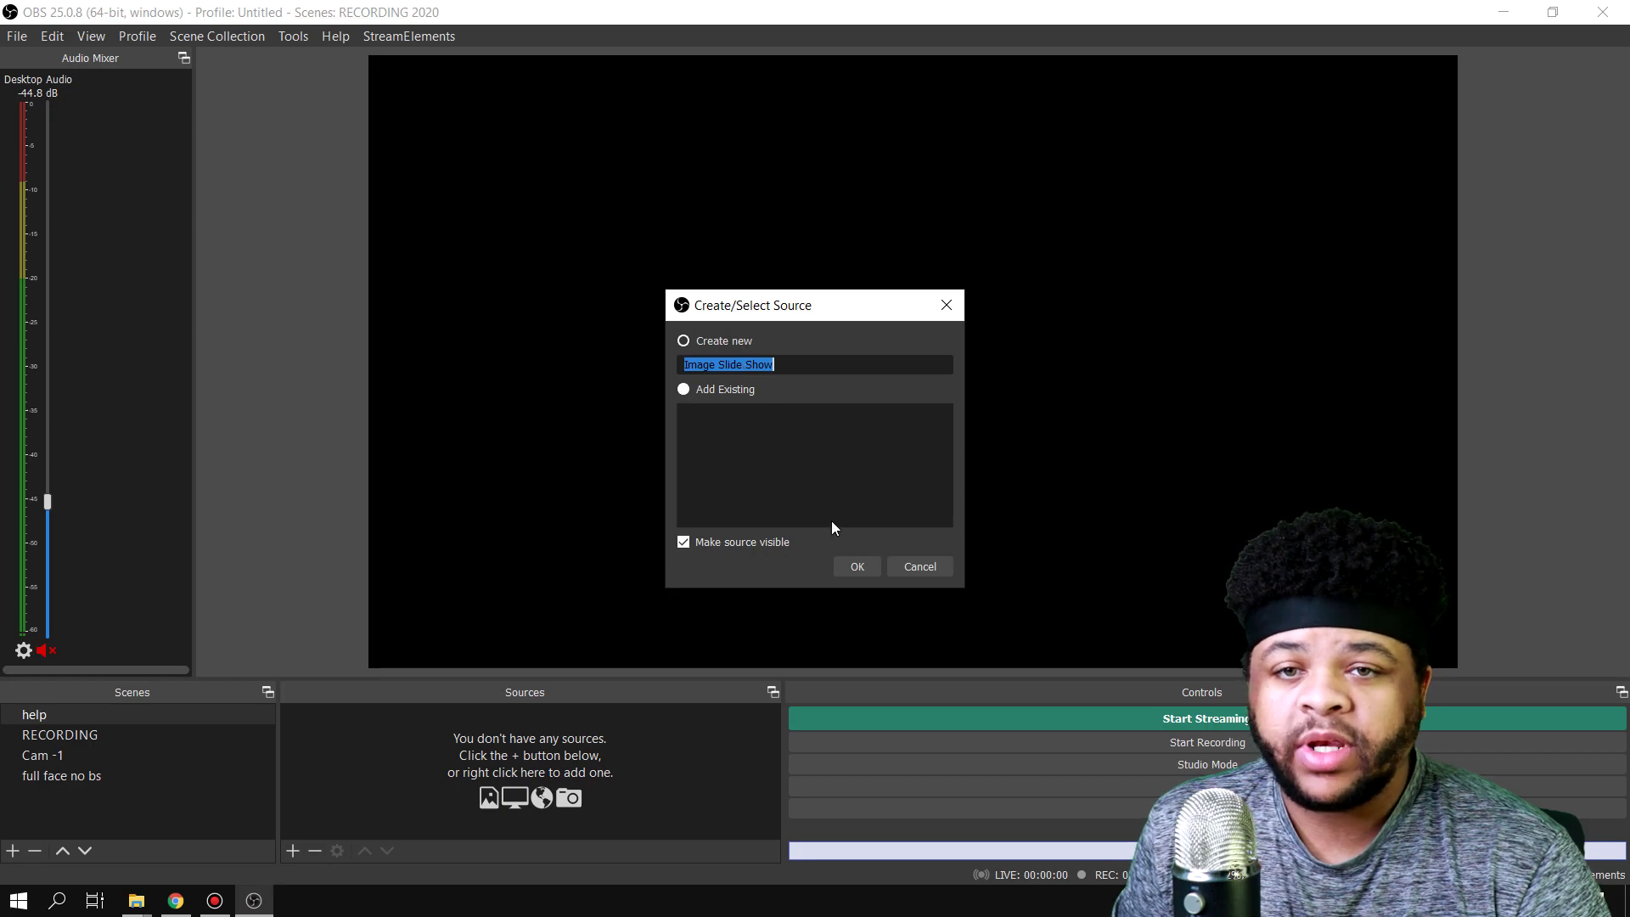
Confirm the new slide show and set visibility to 'Stop when not visible, restart when visible'
click(858, 565)
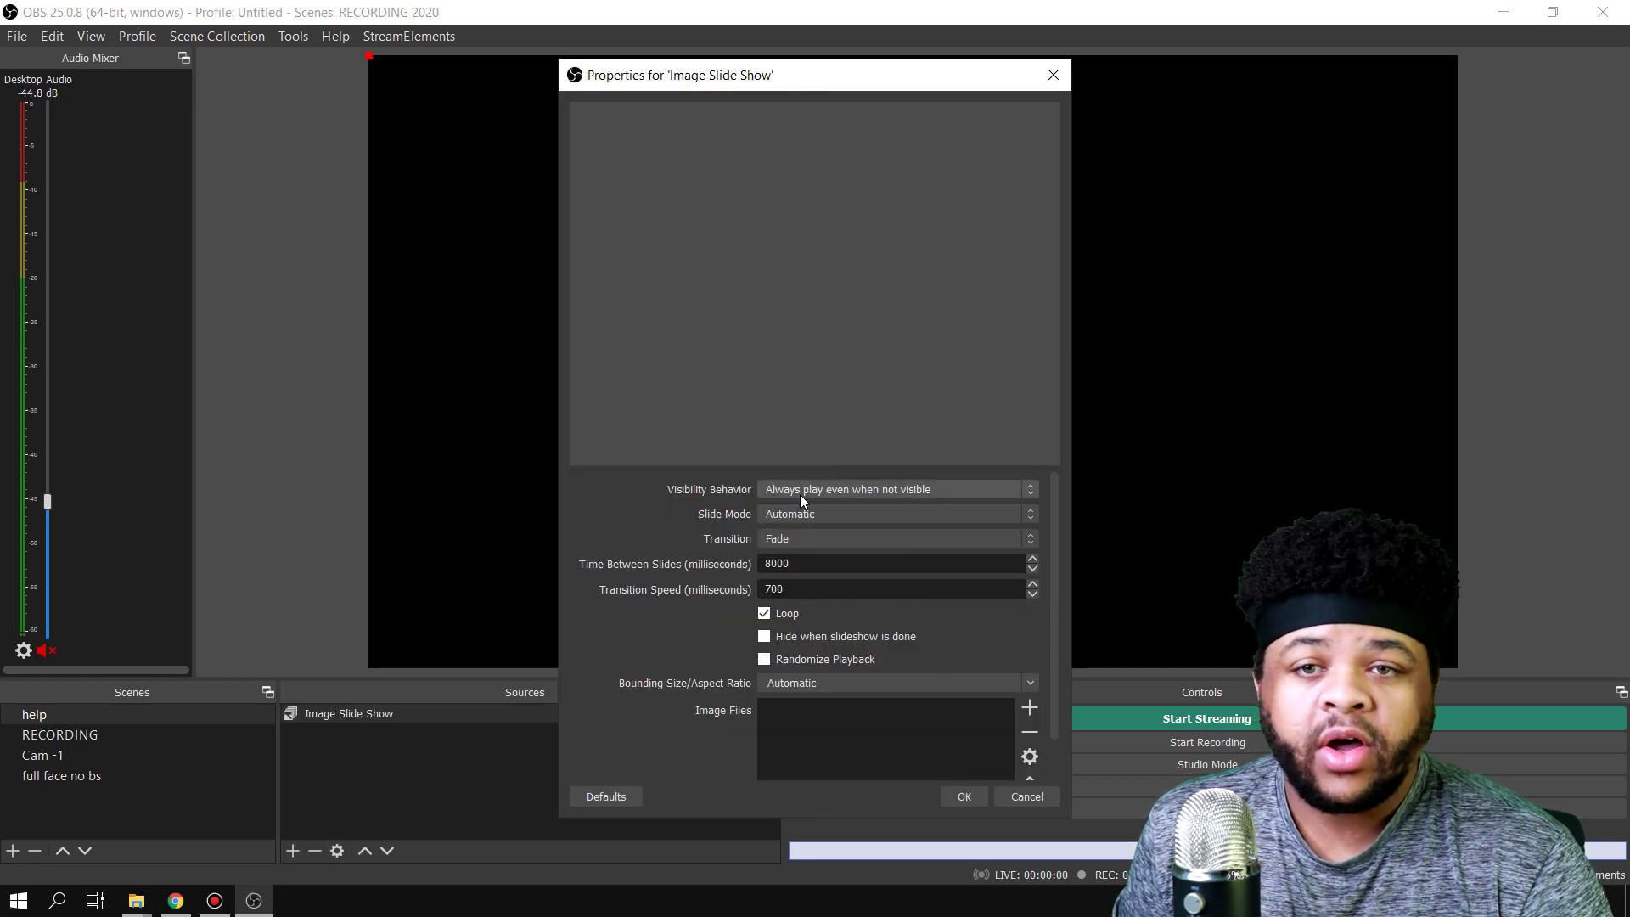
click(881, 493)
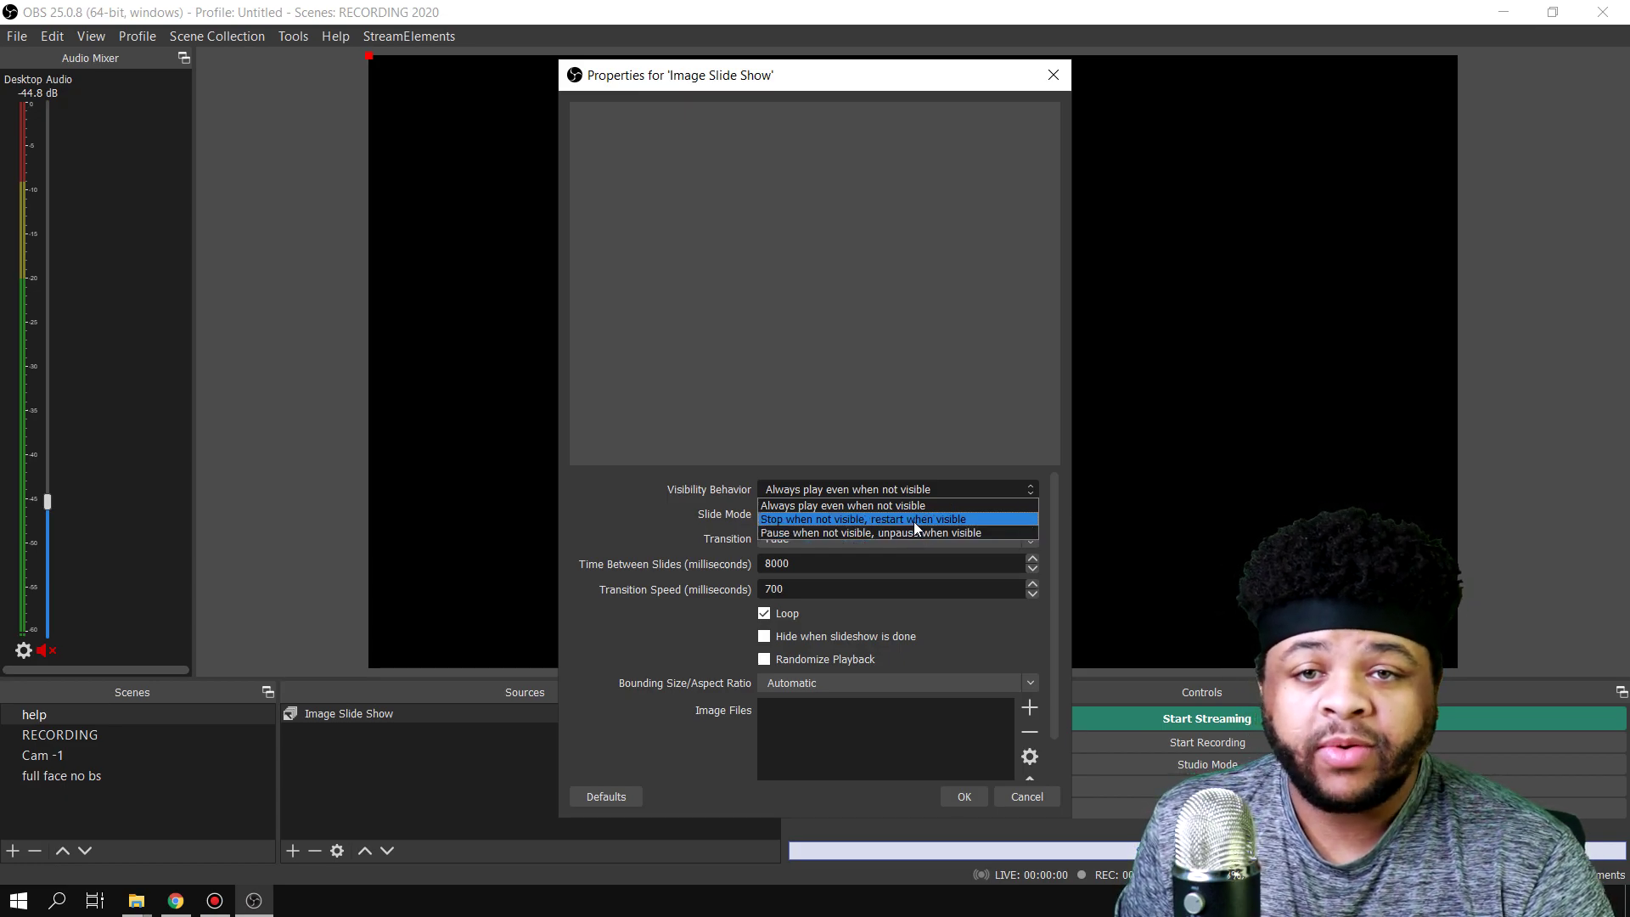
click(913, 518)
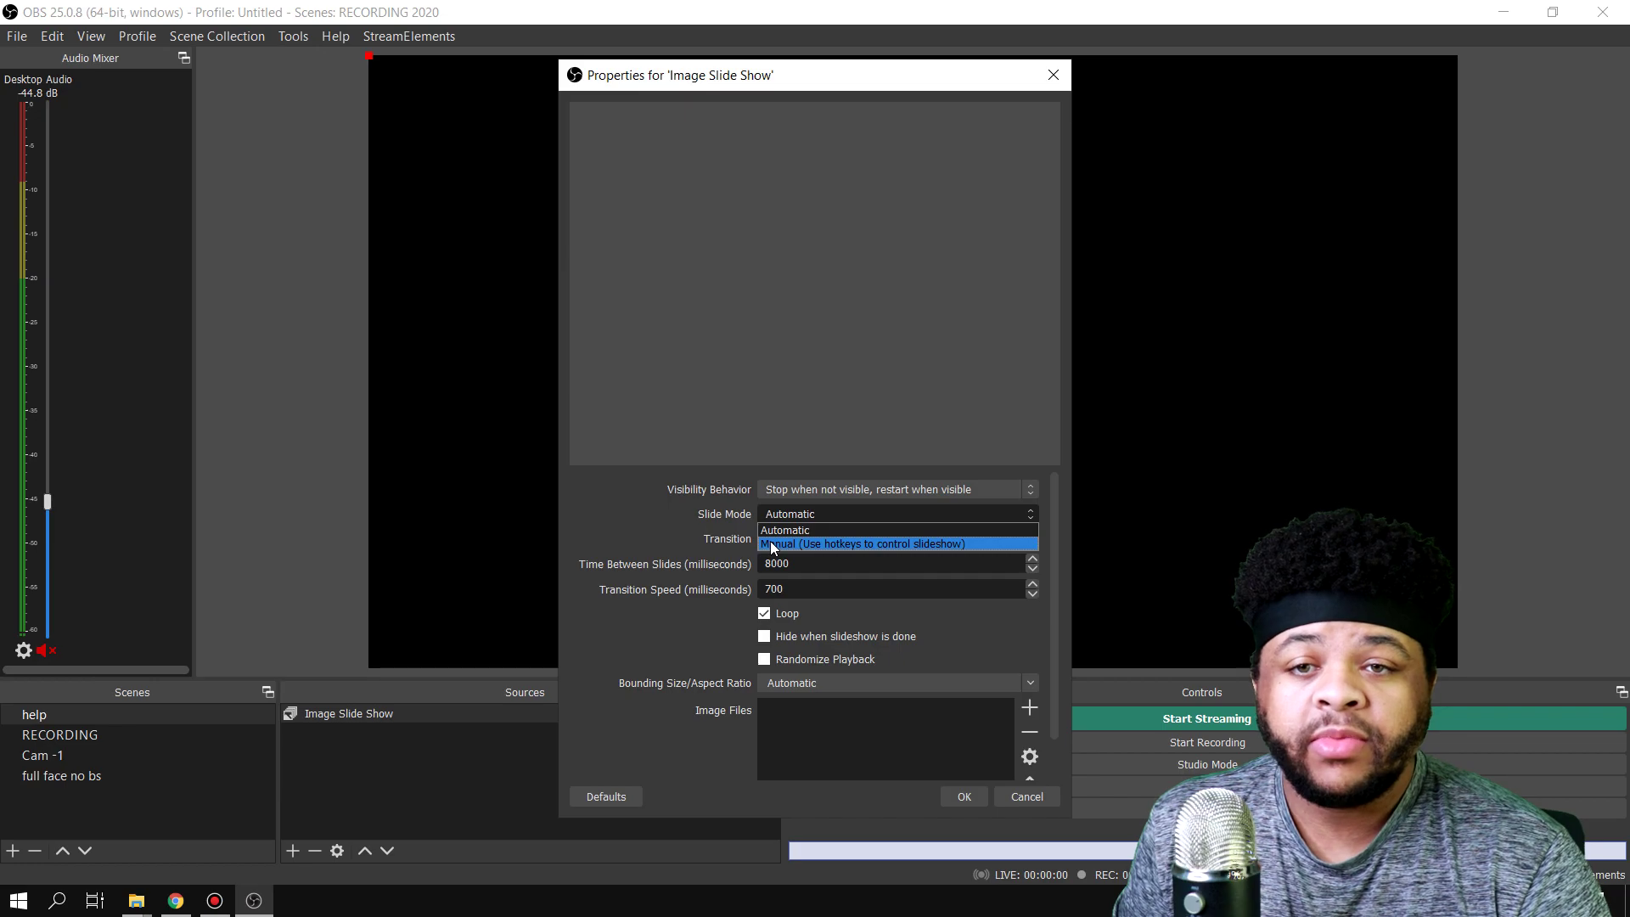
click(705, 527)
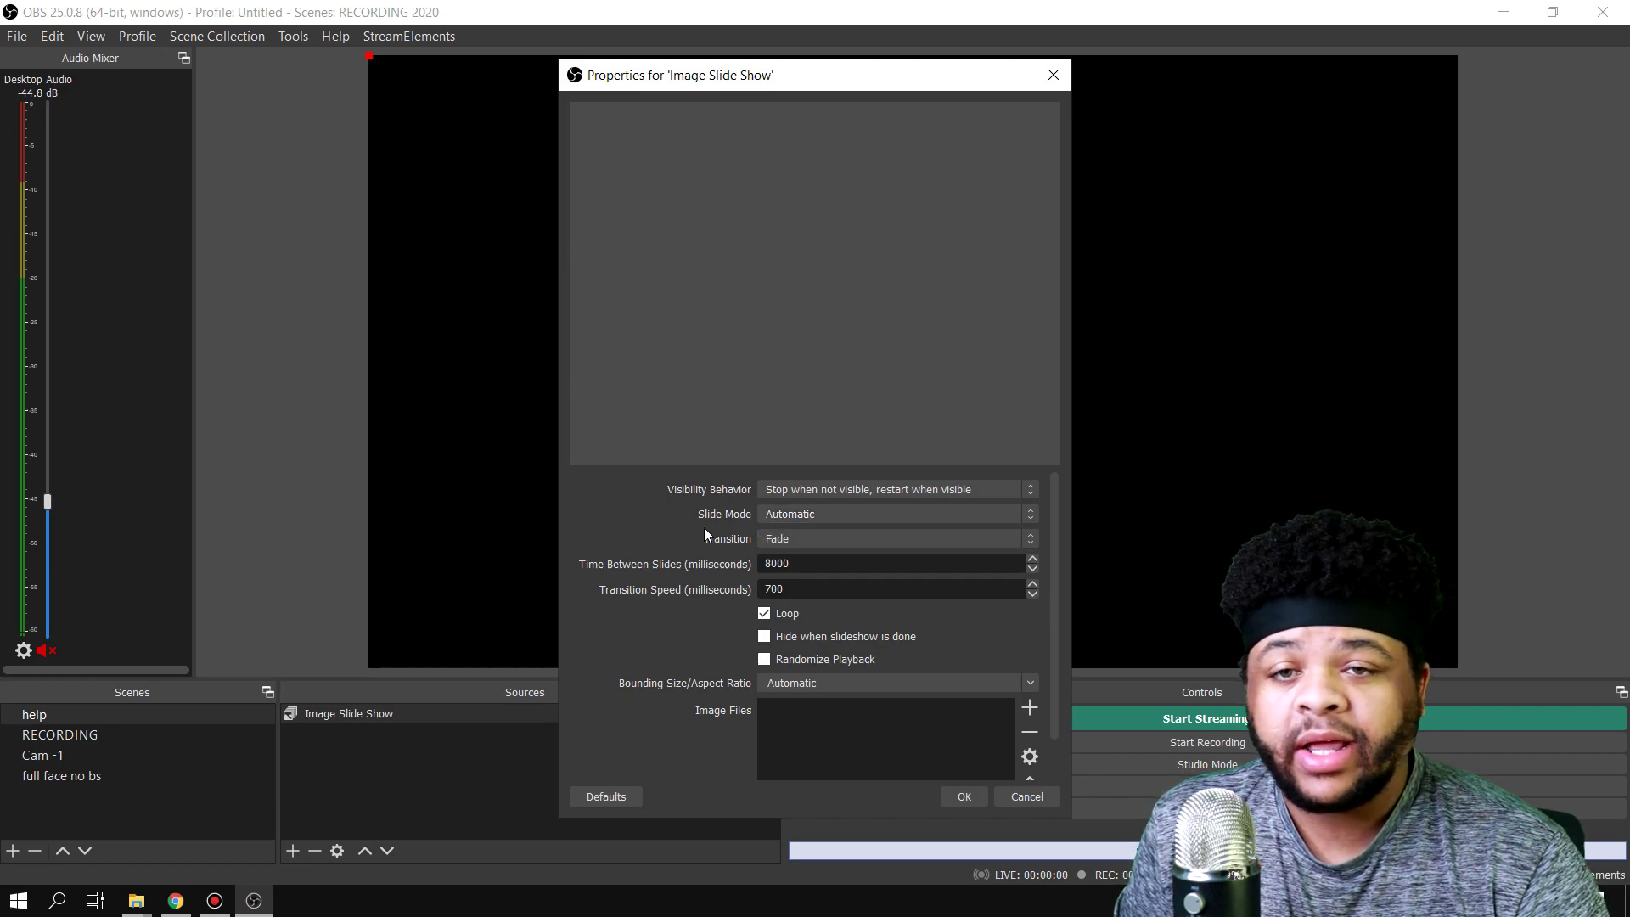
click(792, 541)
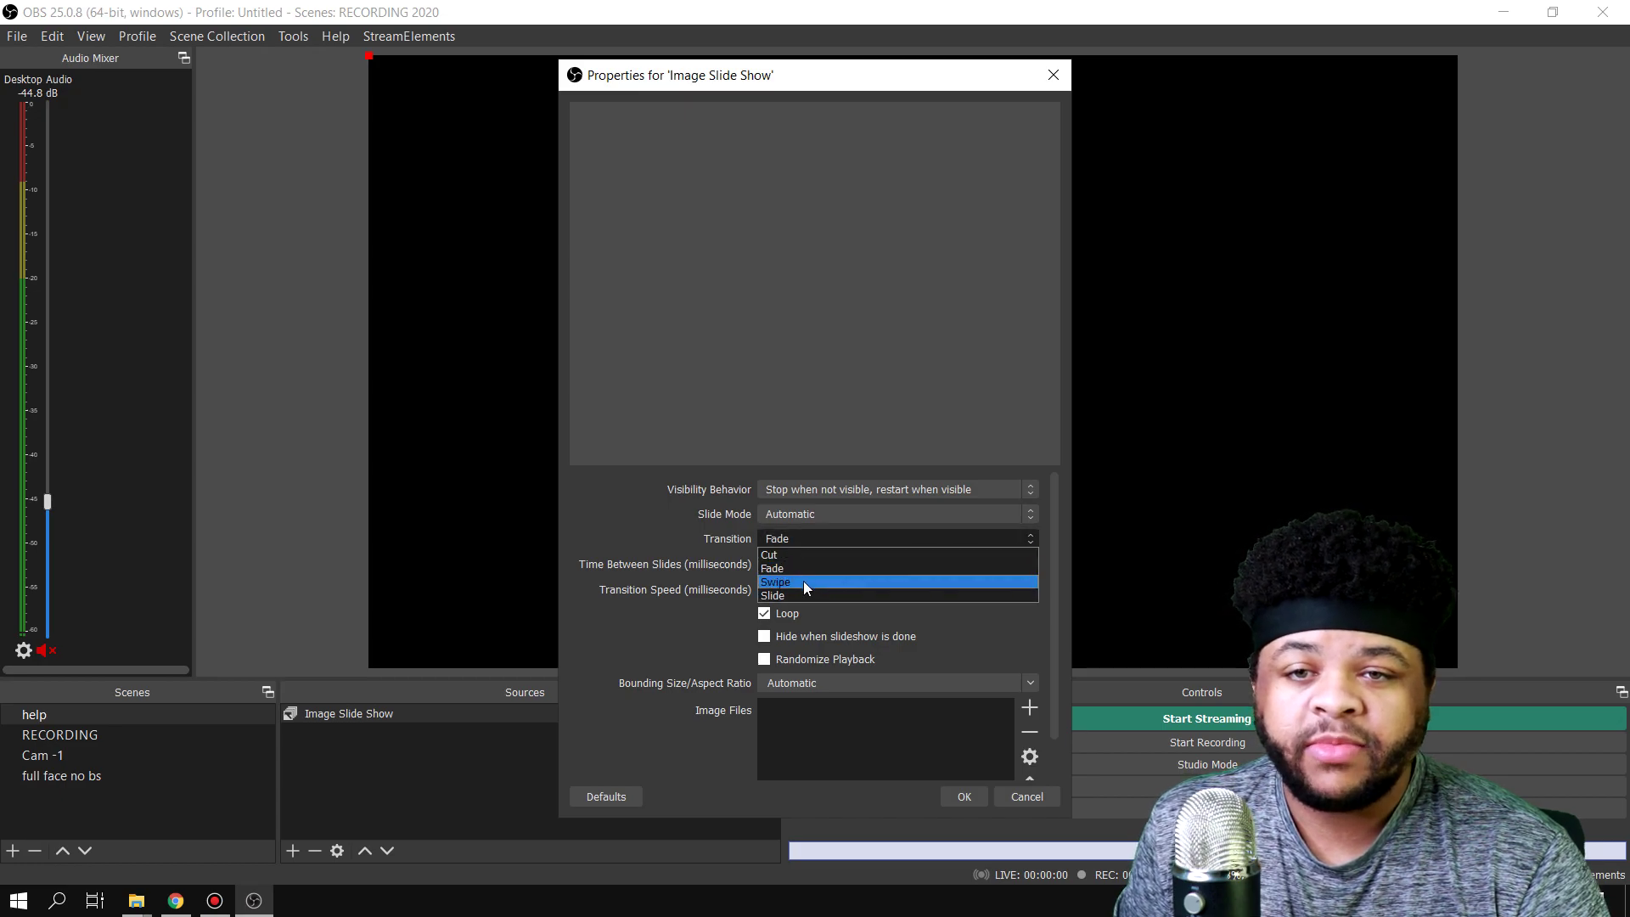
click(637, 558)
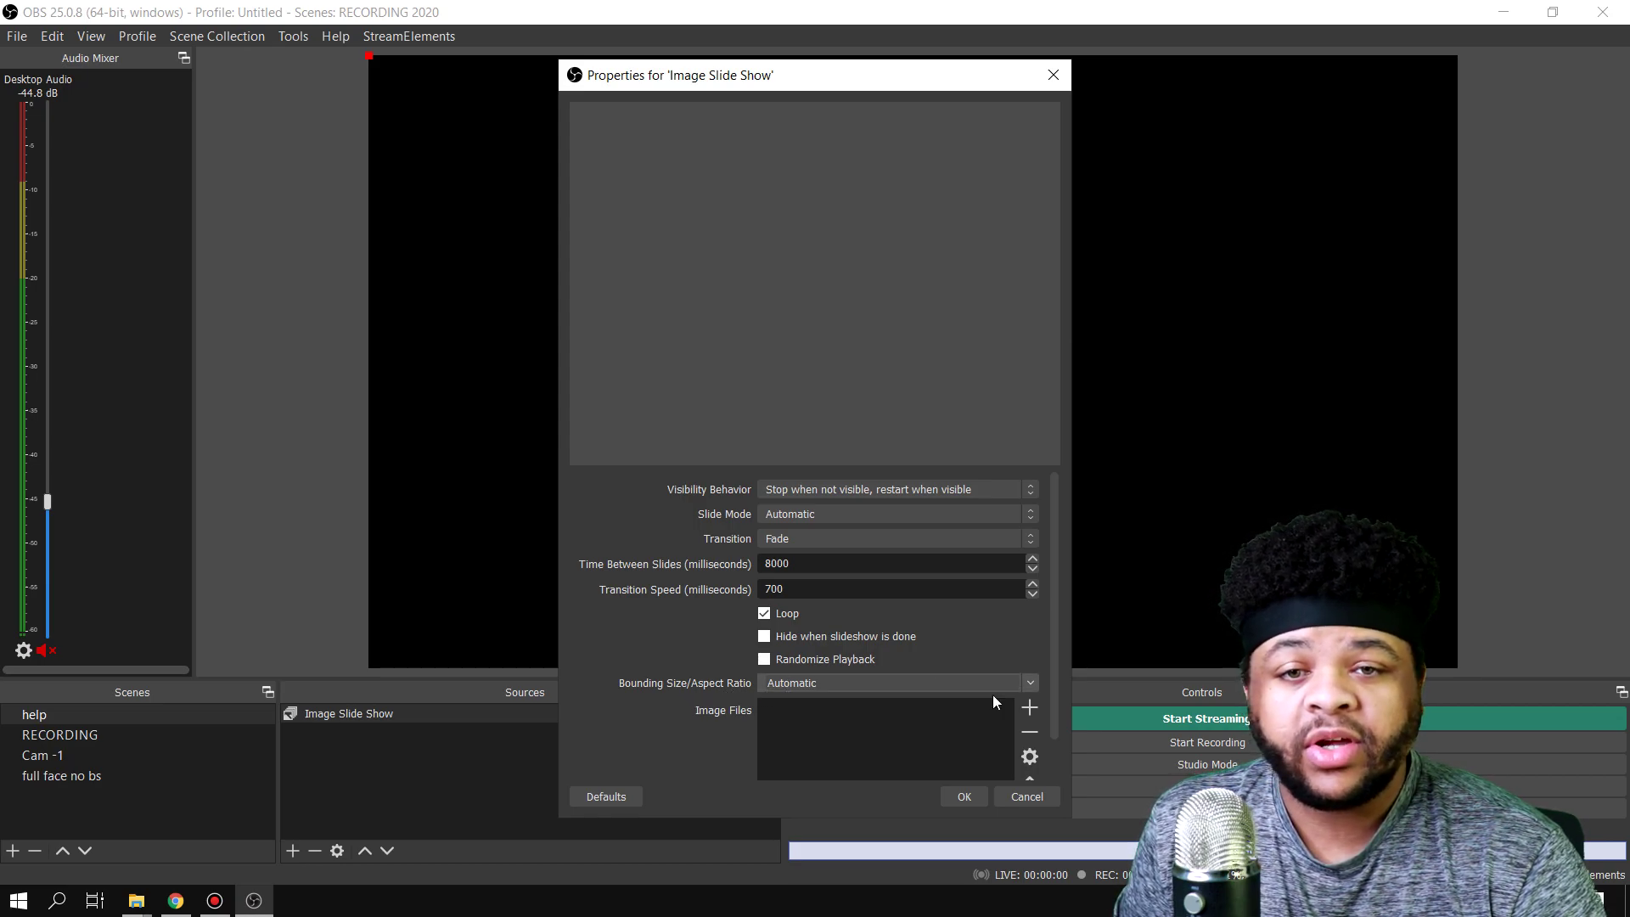
Set the slide show's Bounding Size/Aspect Ratio to 16:9
click(1035, 682)
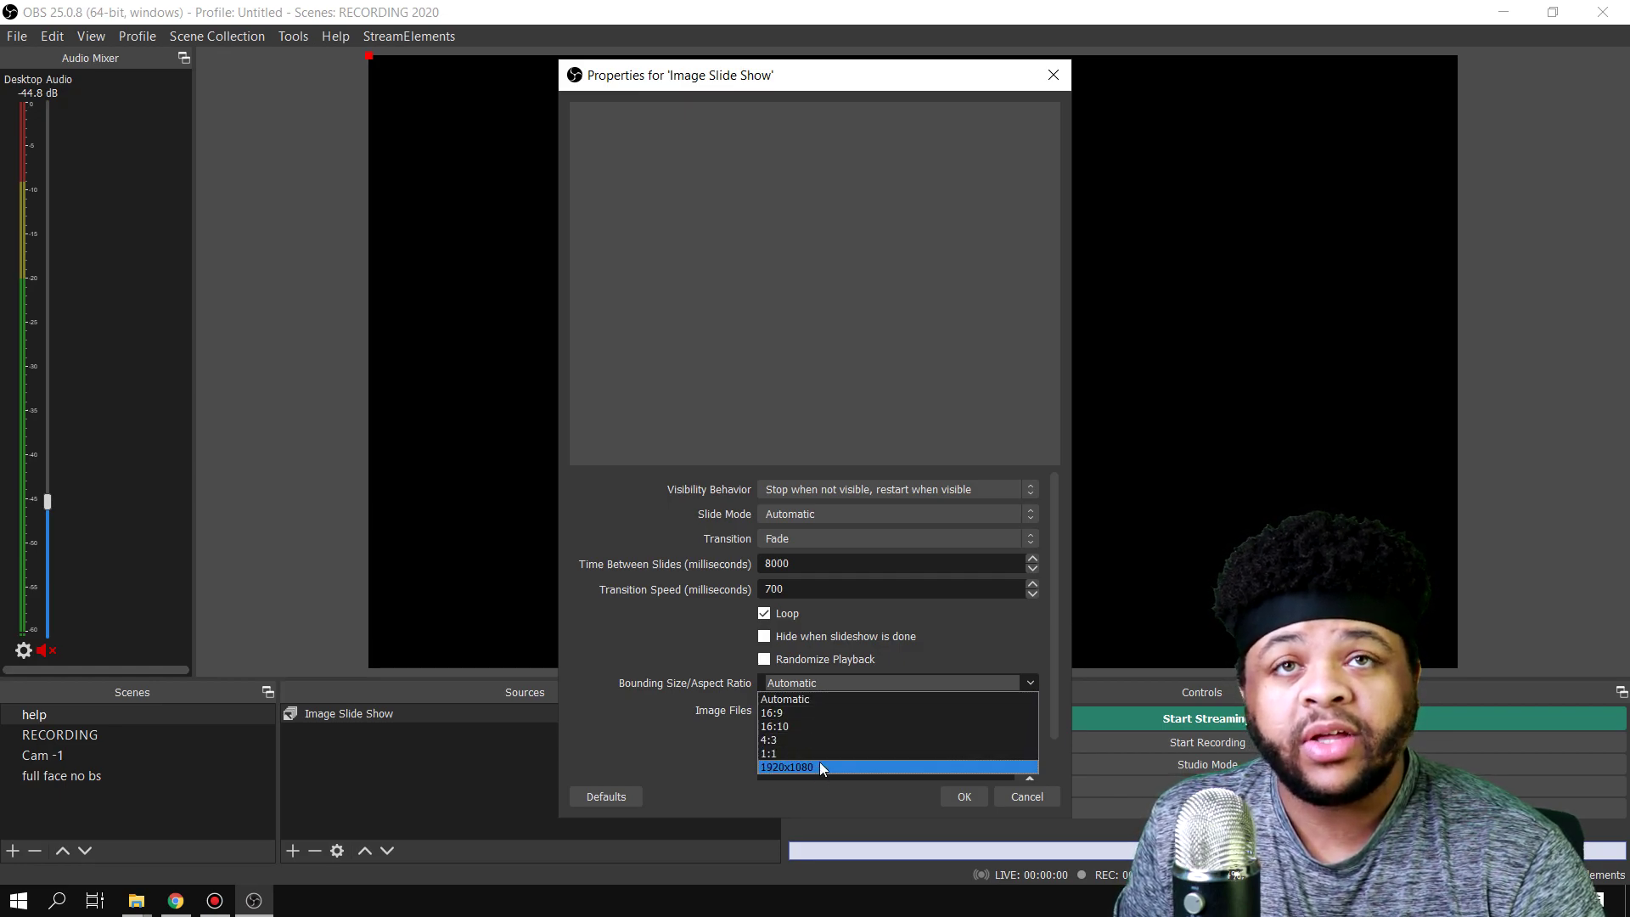
click(817, 715)
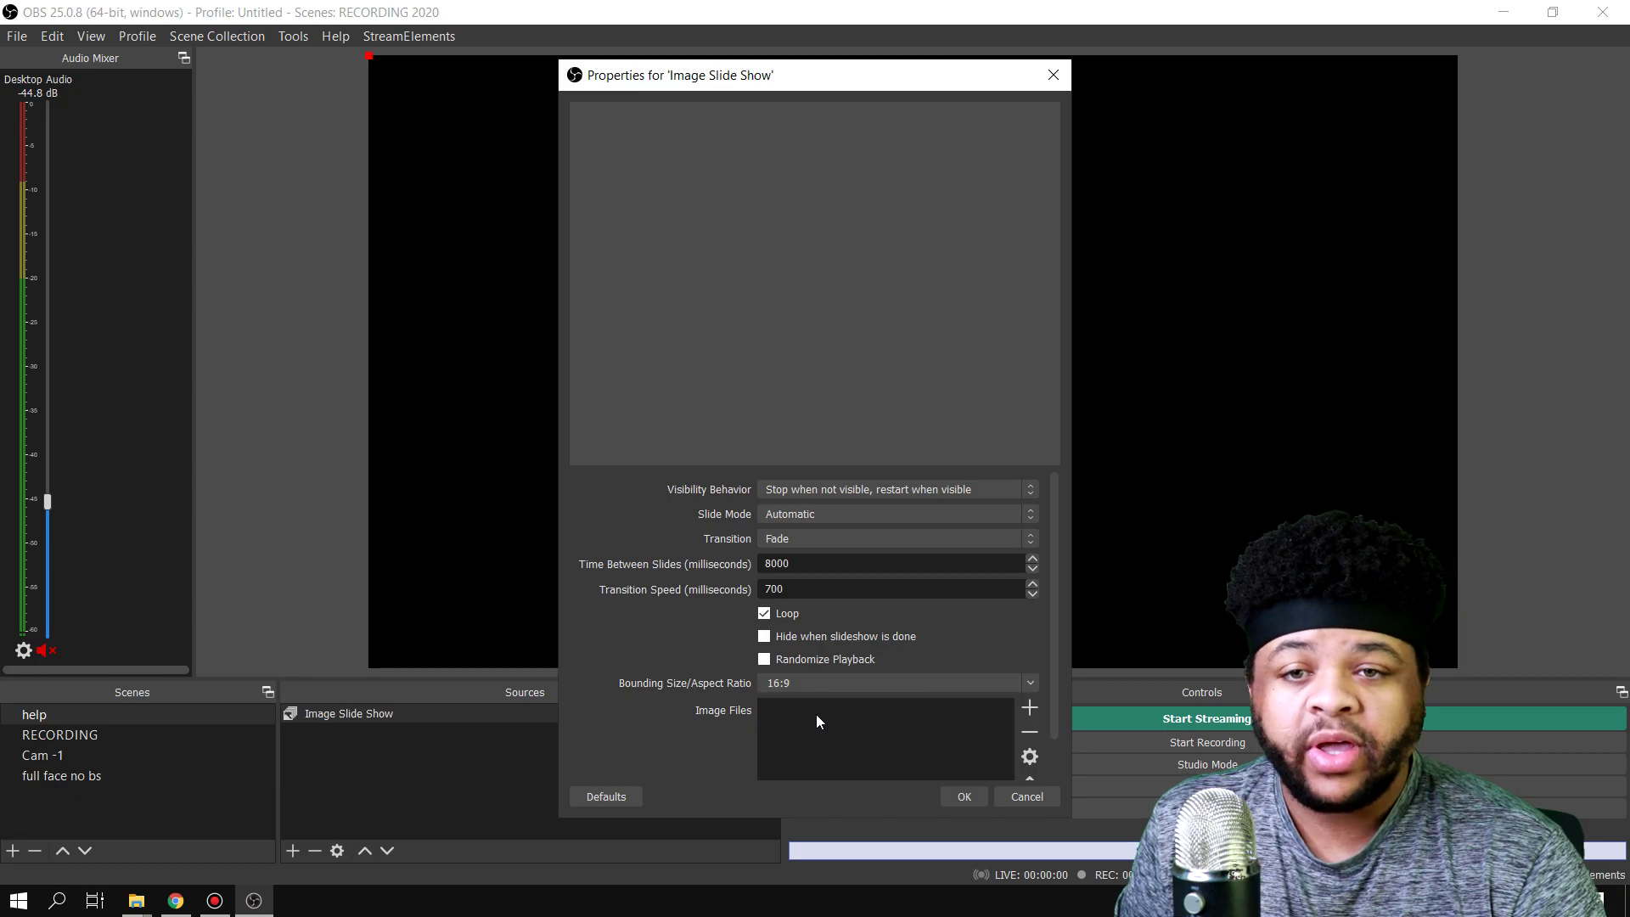
click(1028, 709)
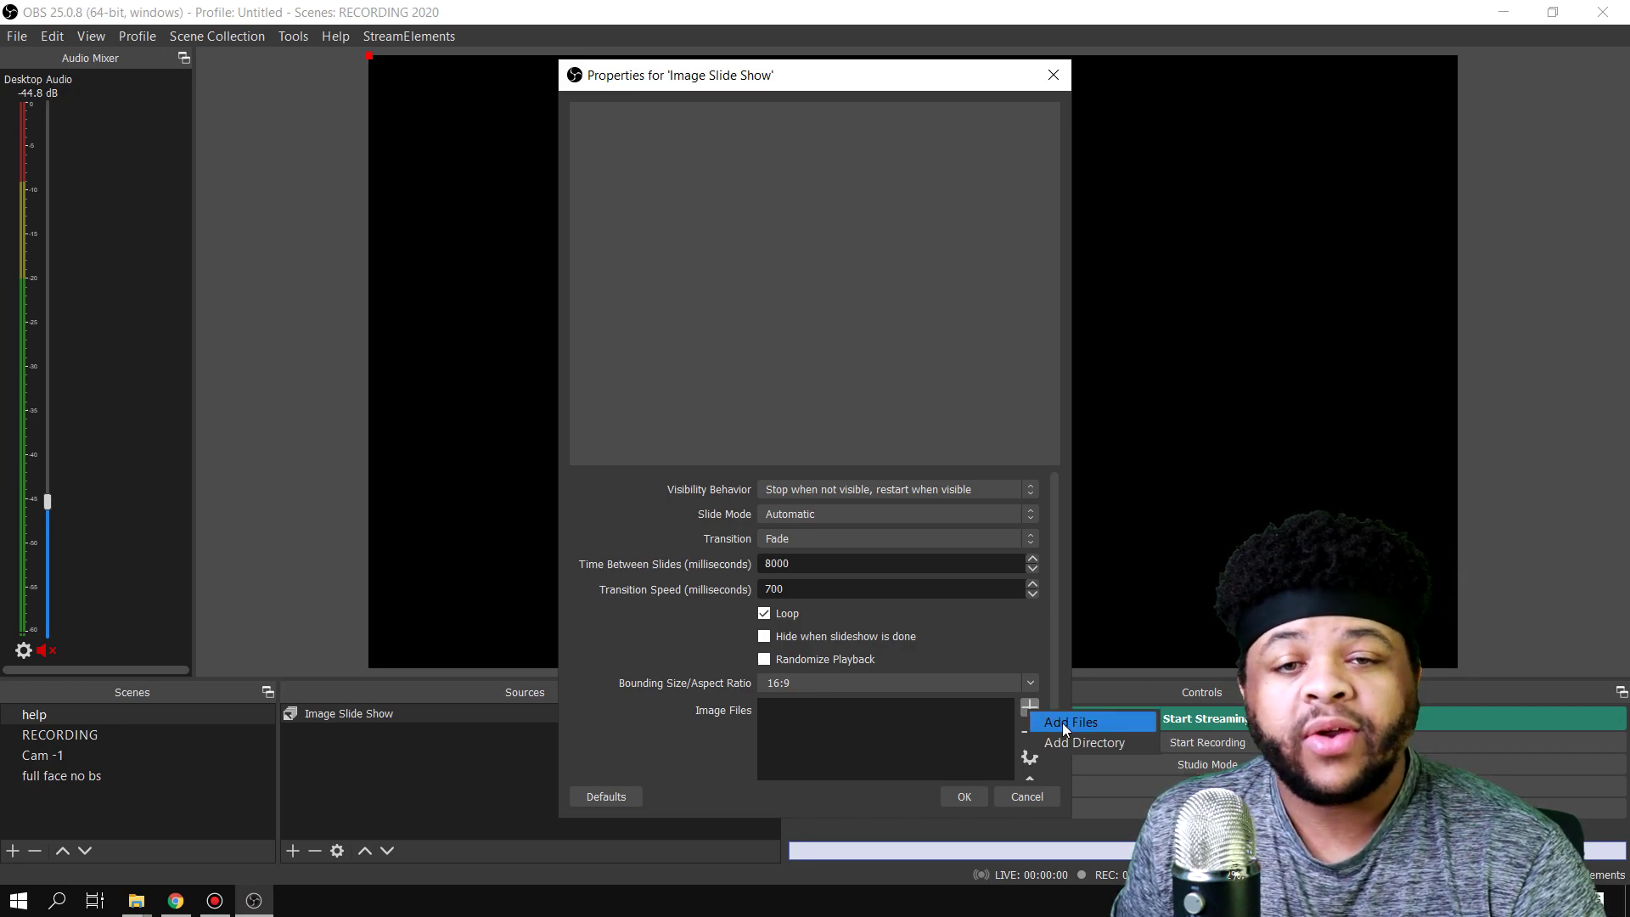
Add the Christmas decoration photo from the 1080p folder to Image Files
click(1063, 722)
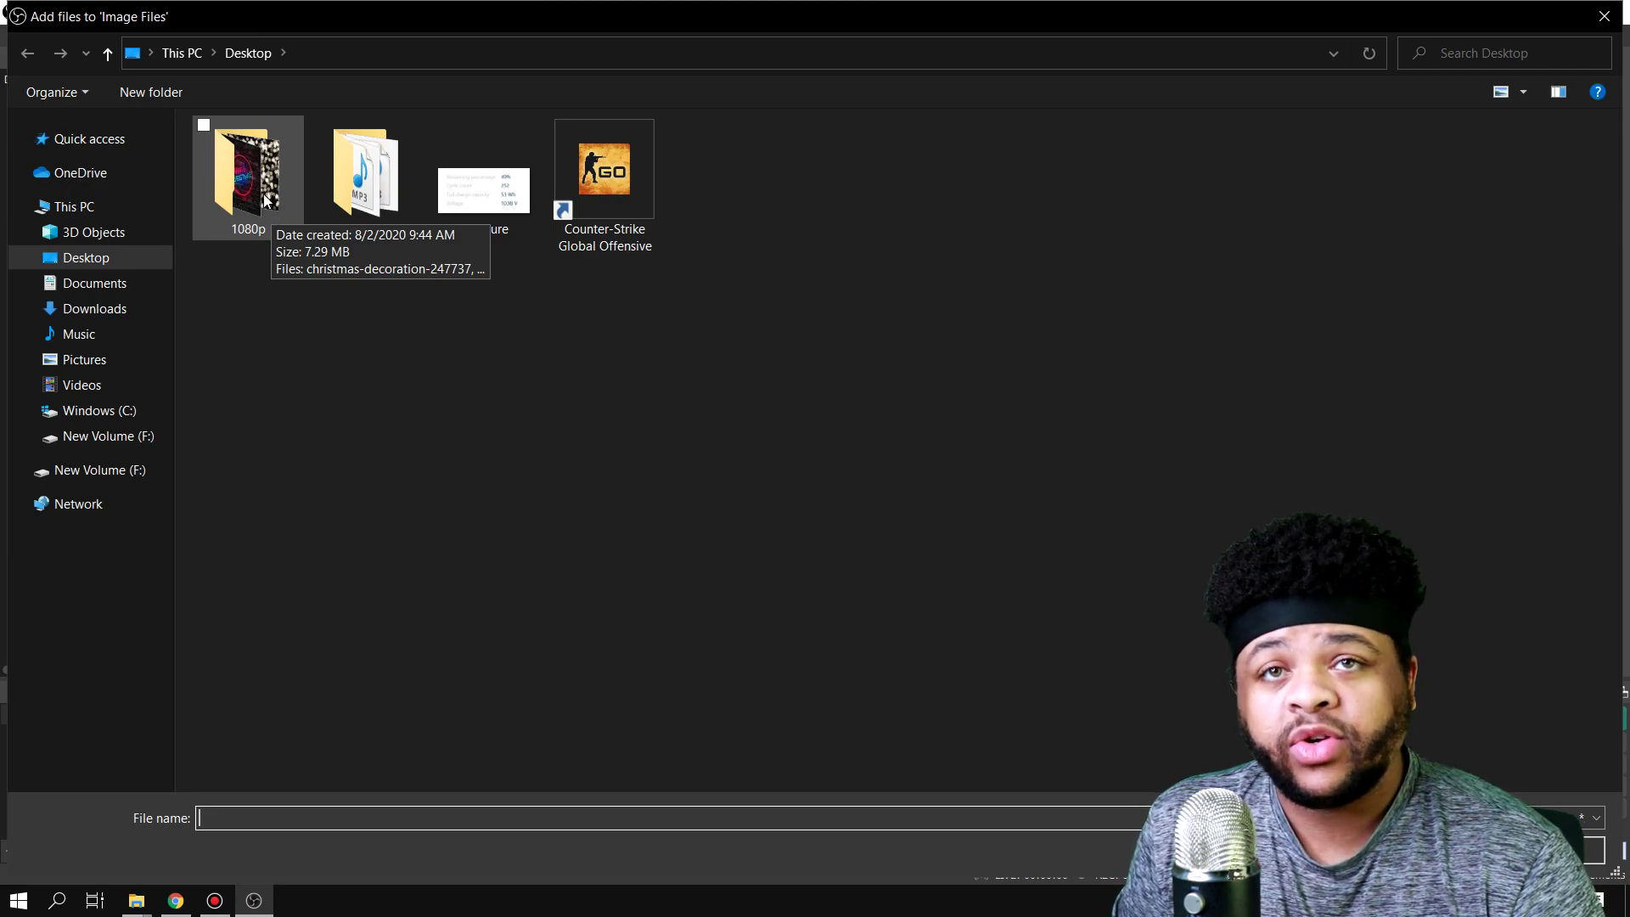
double_click(264, 194)
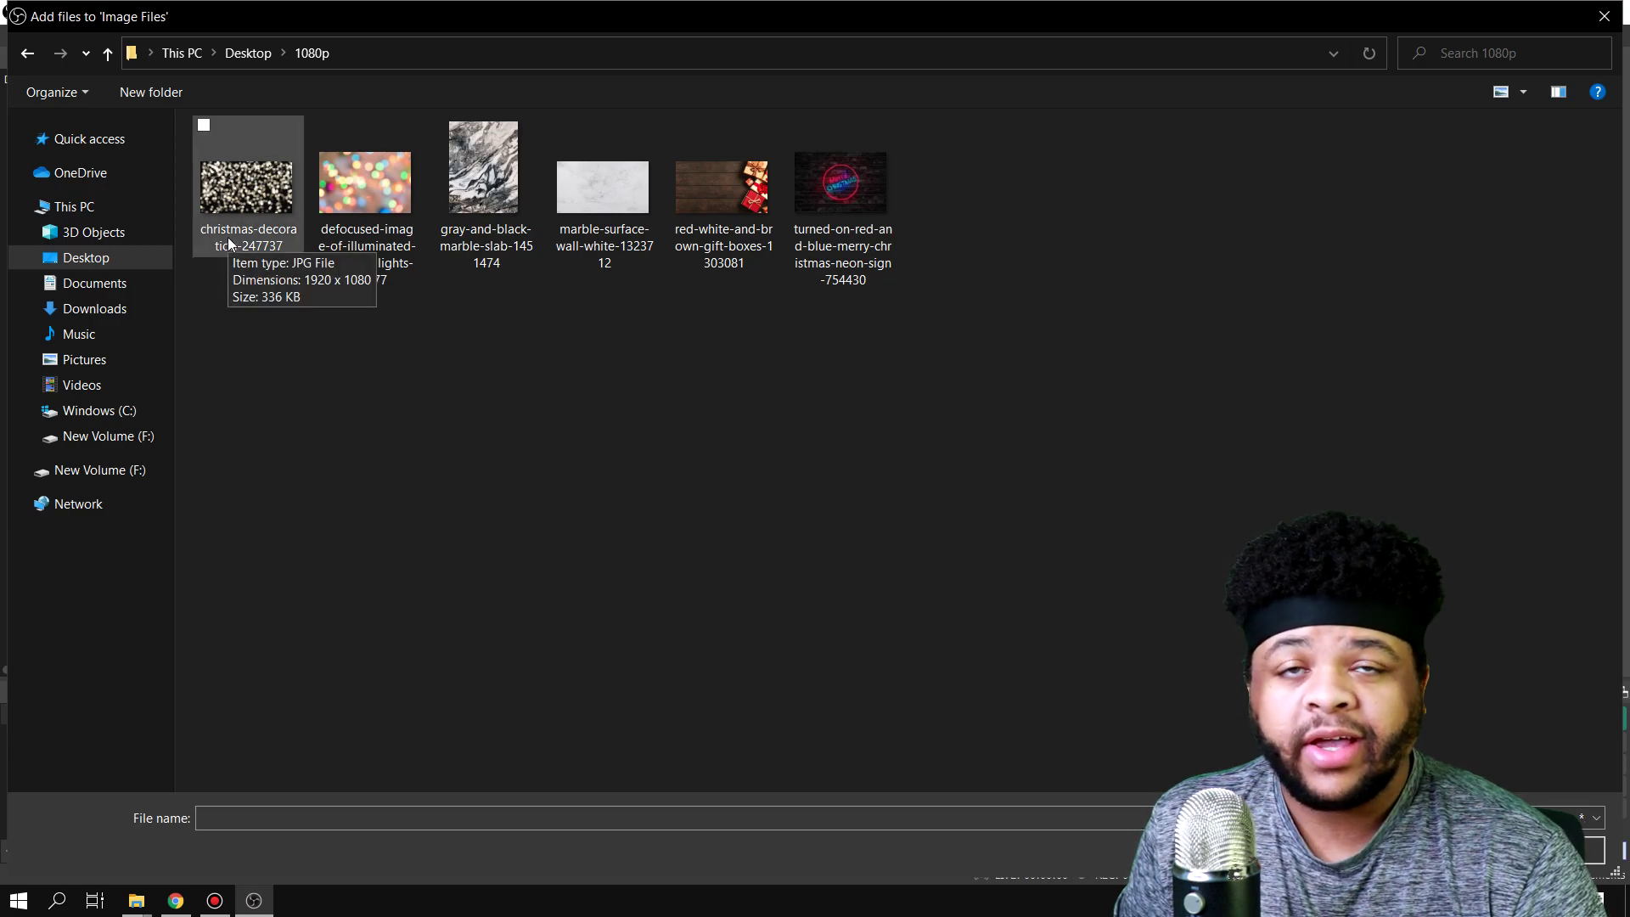
mouse_move(248, 191)
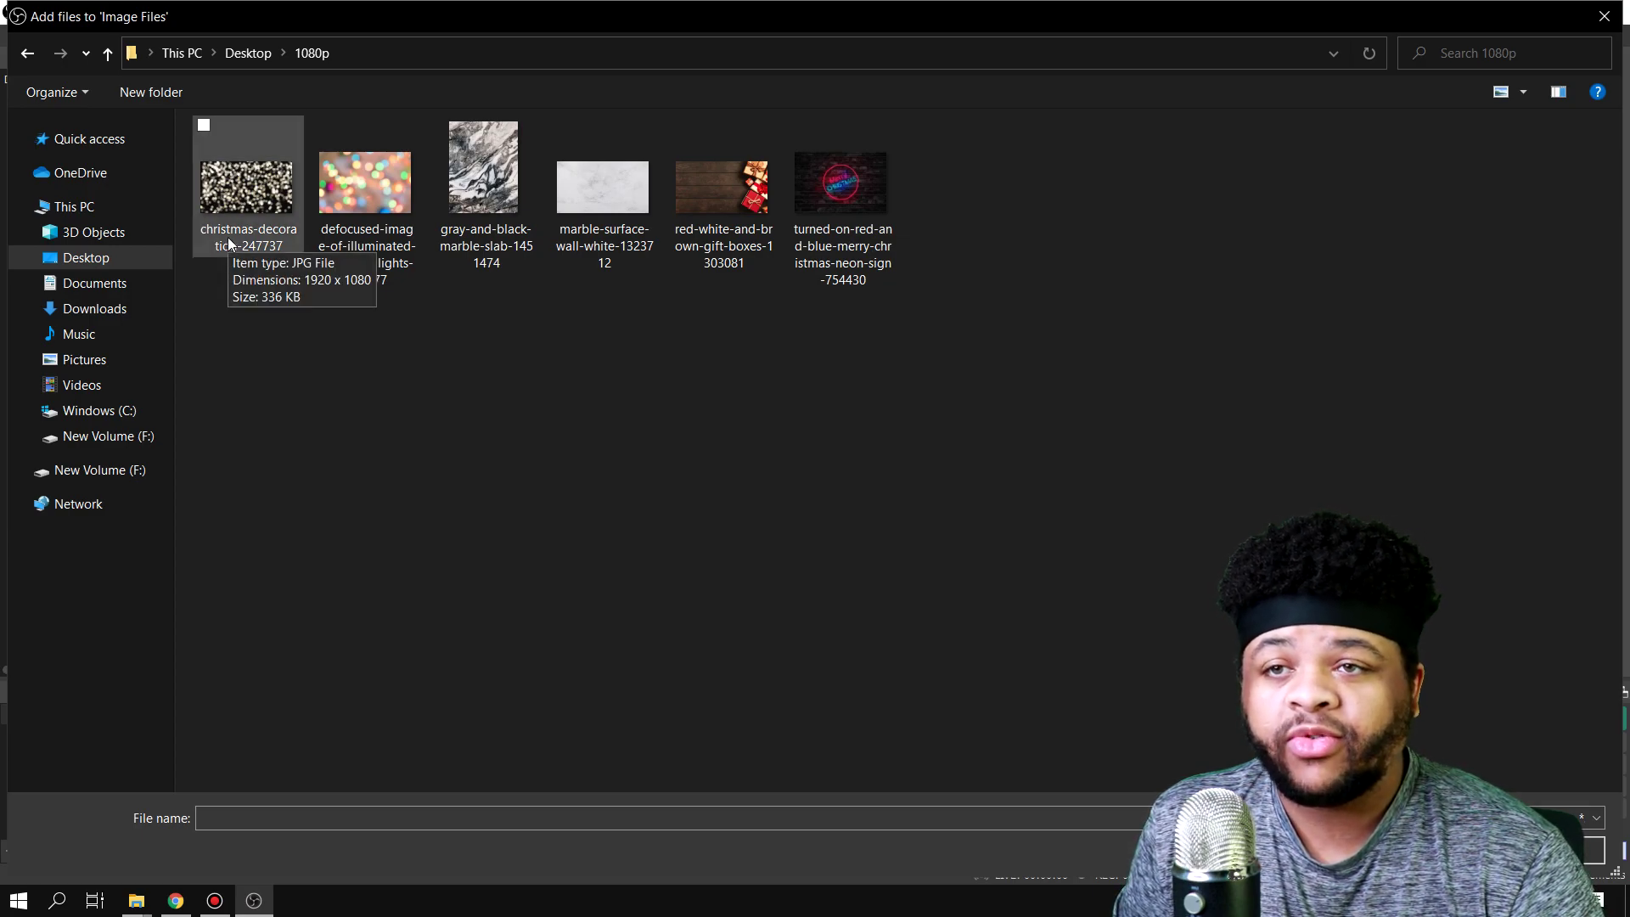
double_click(228, 237)
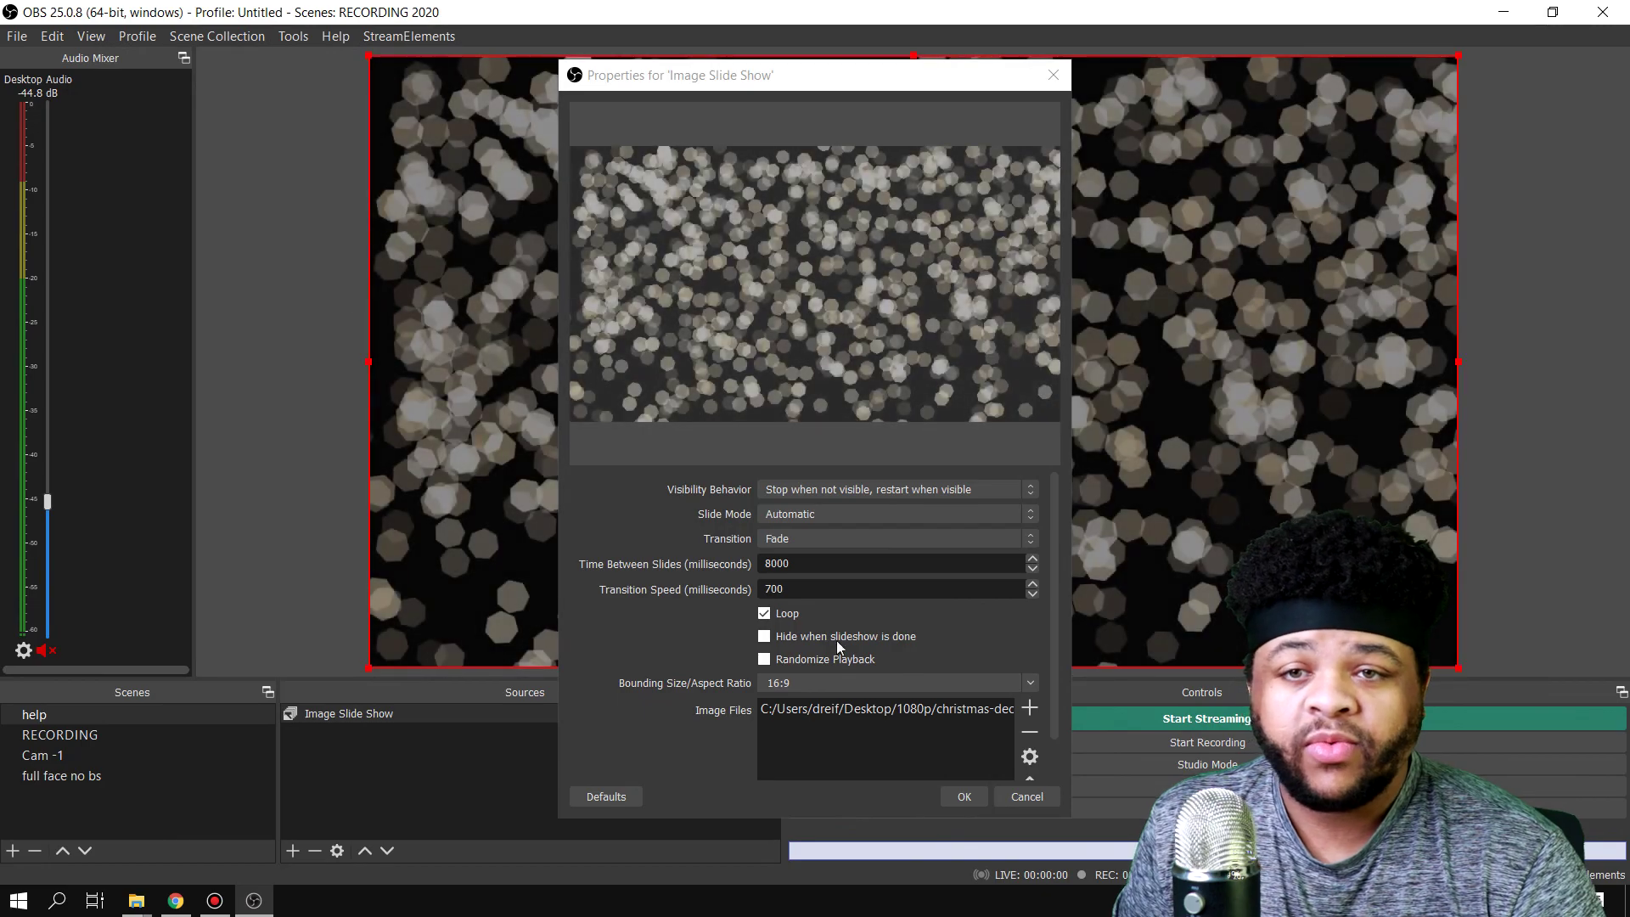
Add the gray-and-black marble and white marble photos, then apply the slide show settings
click(1033, 711)
click(1053, 729)
click(455, 203)
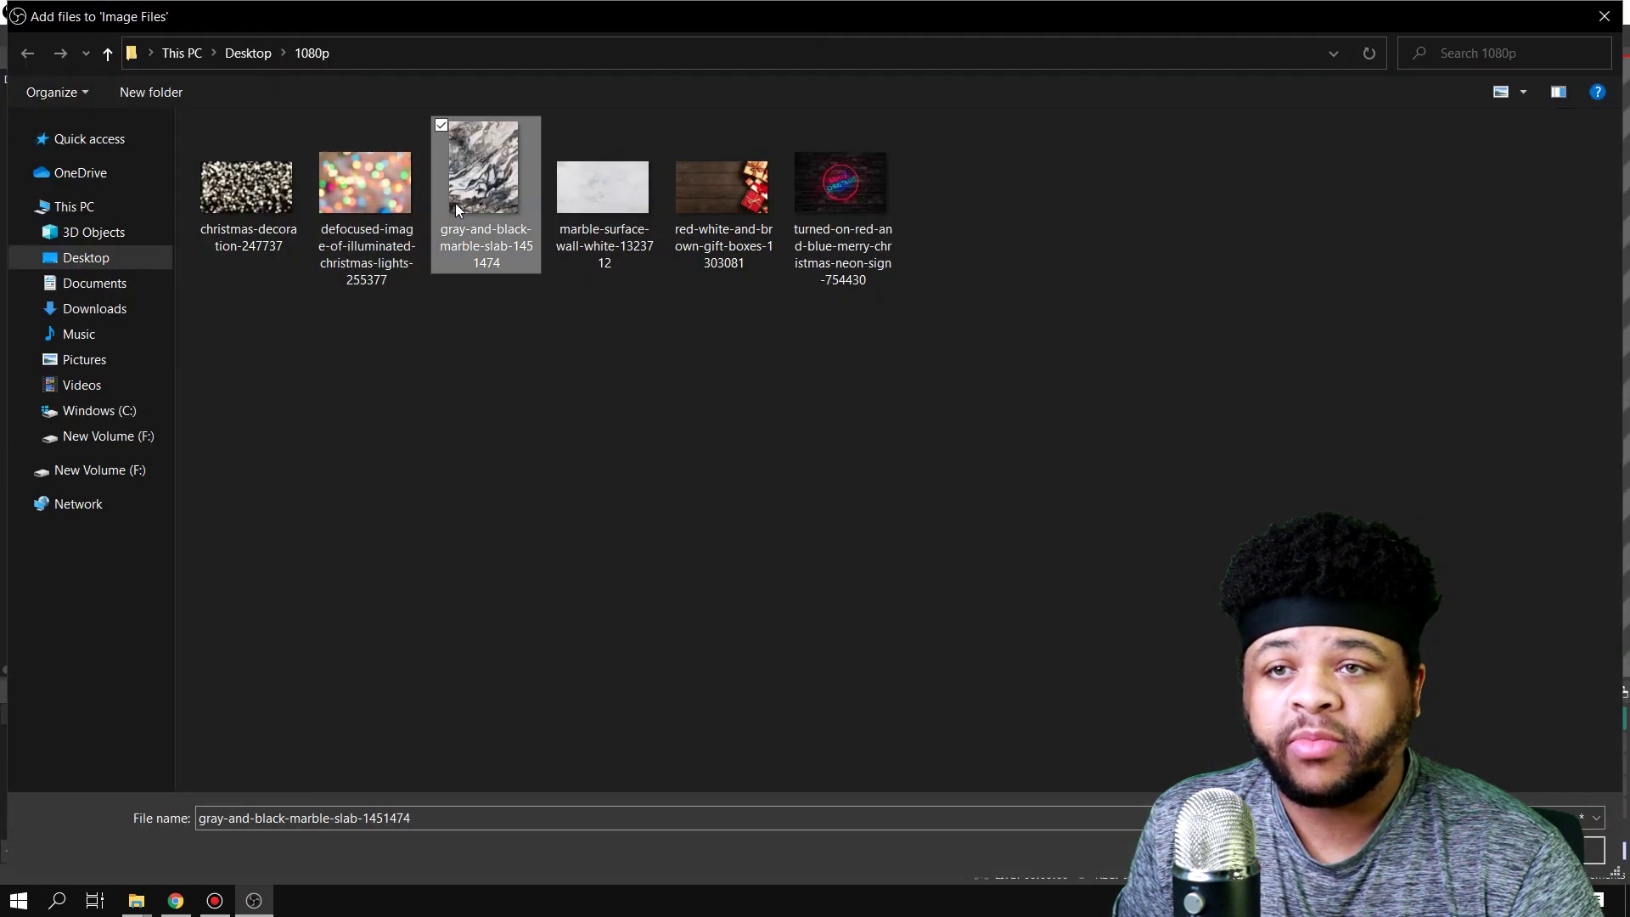
double_click(455, 203)
click(1029, 707)
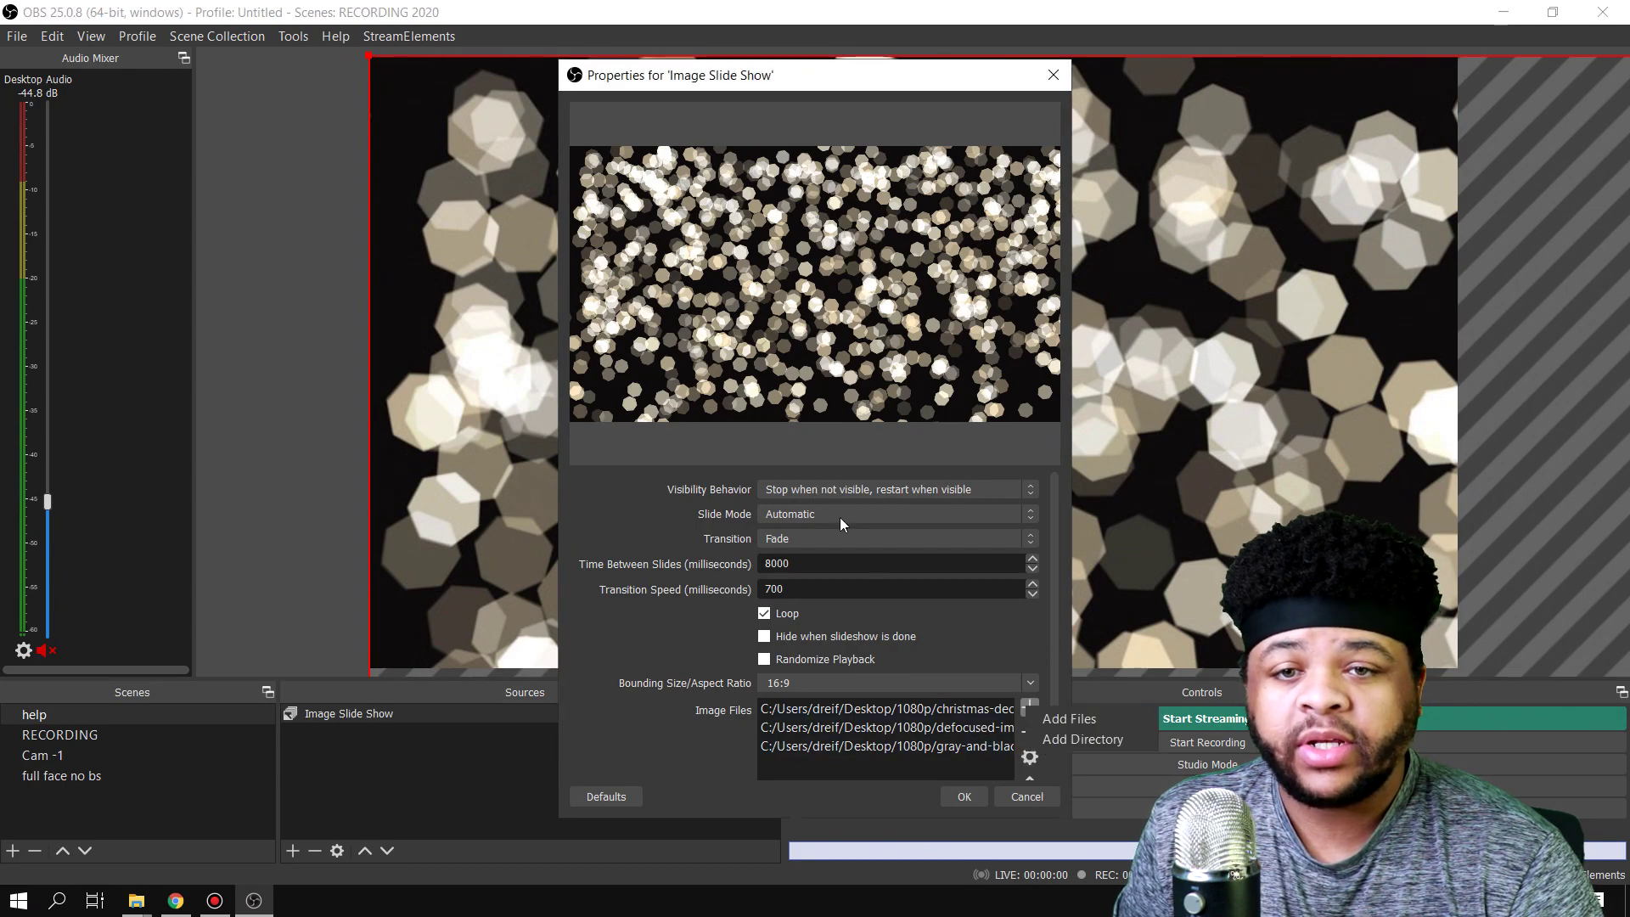
click(1067, 719)
double_click(578, 191)
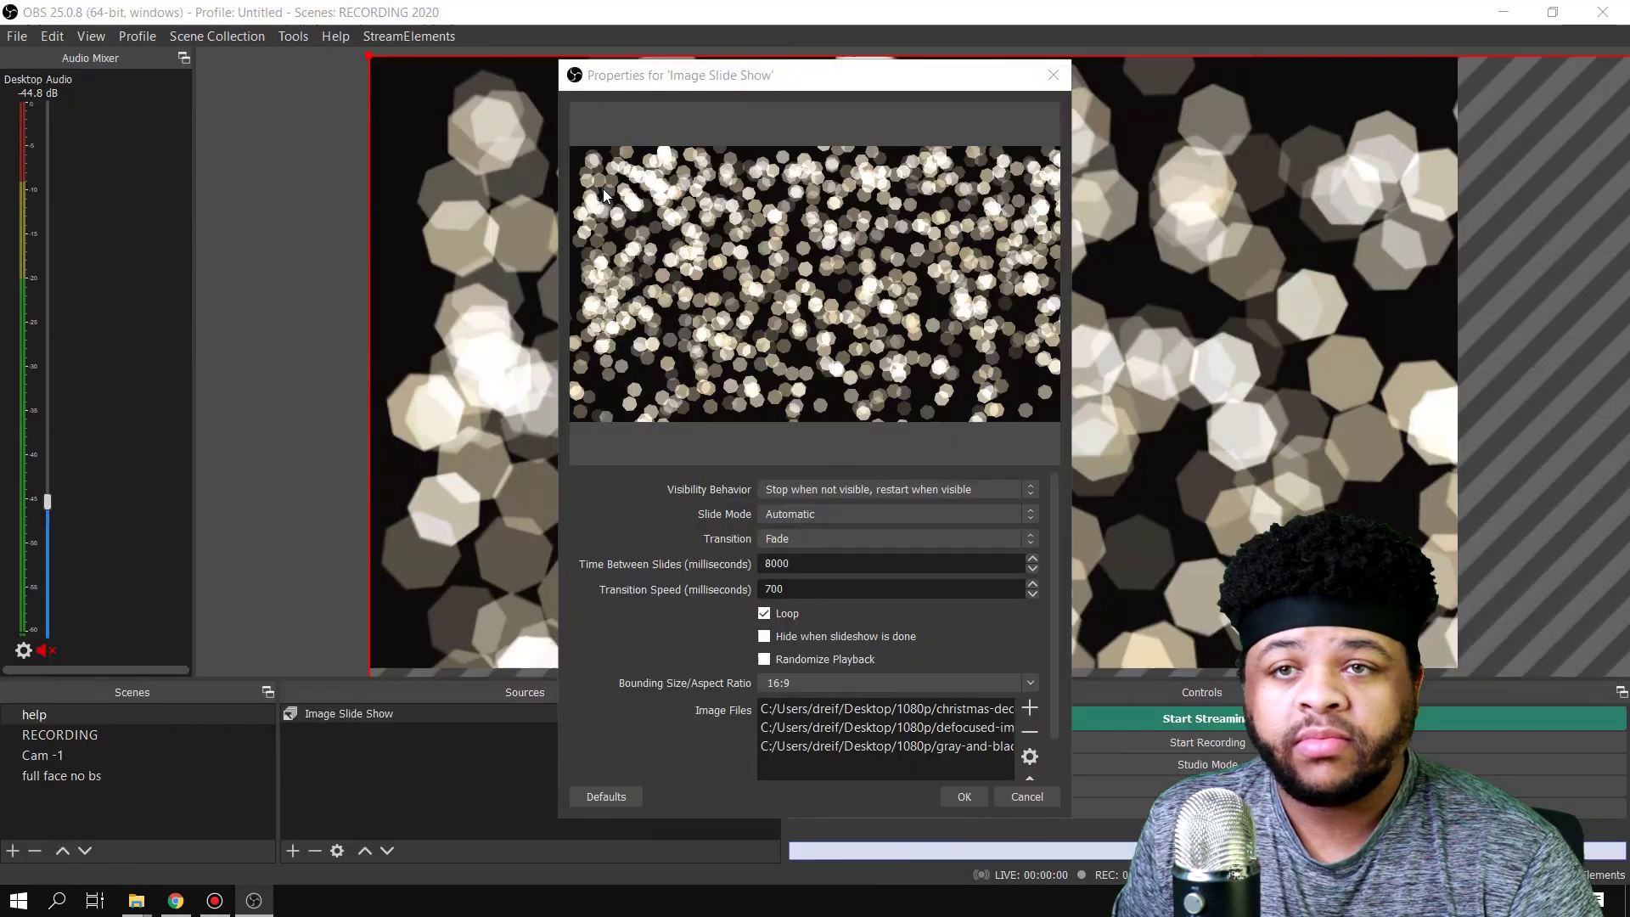
click(974, 791)
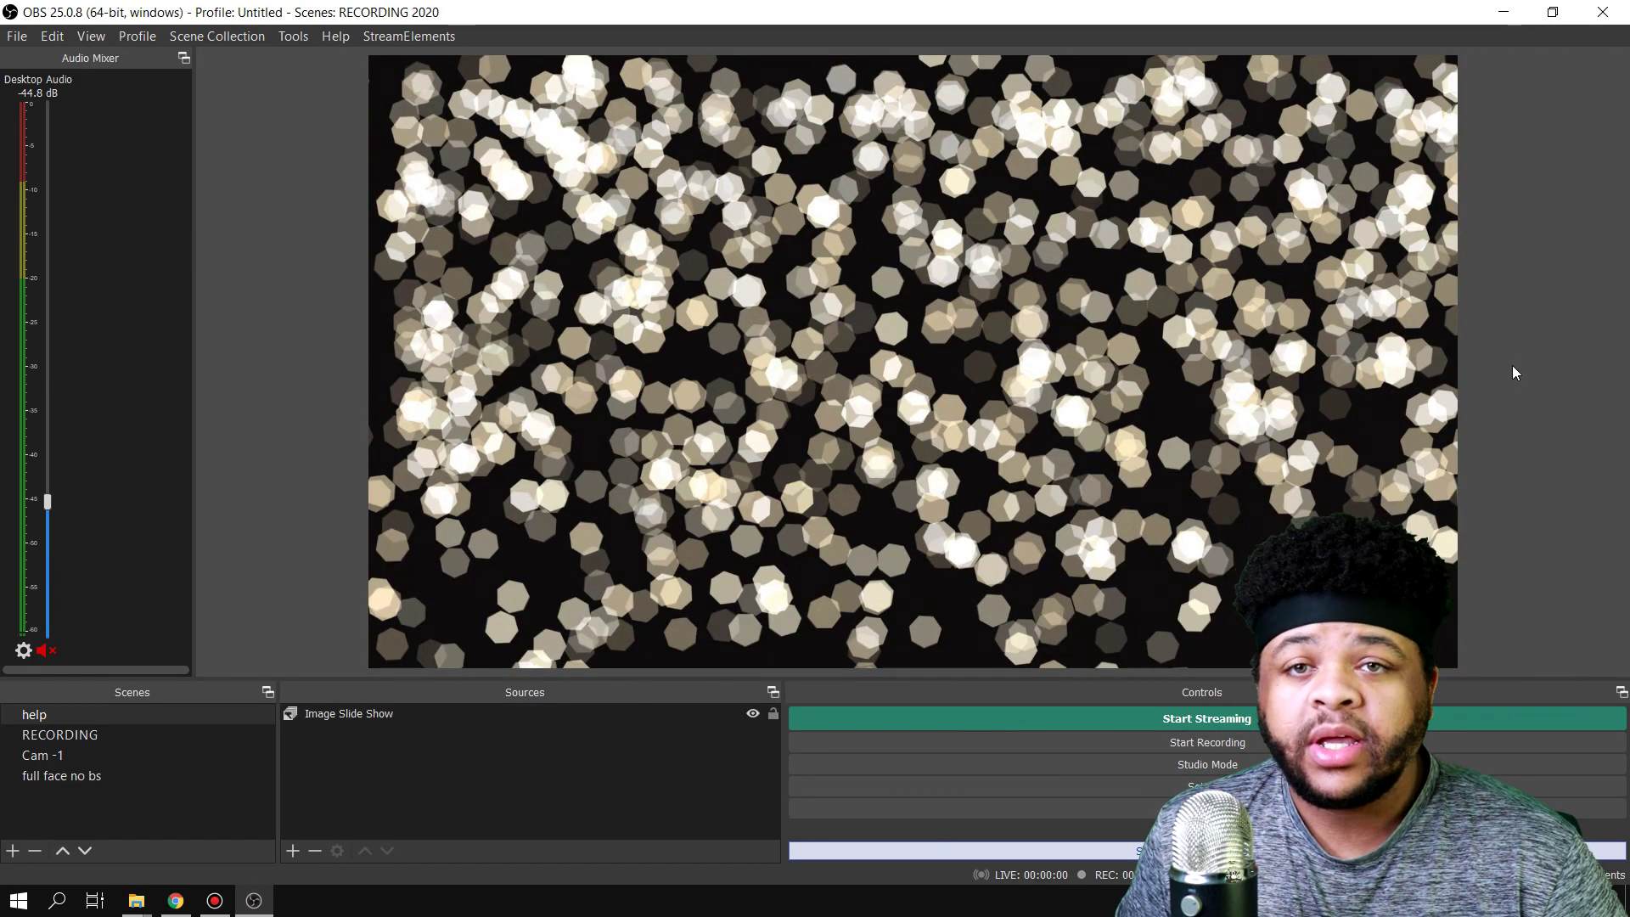